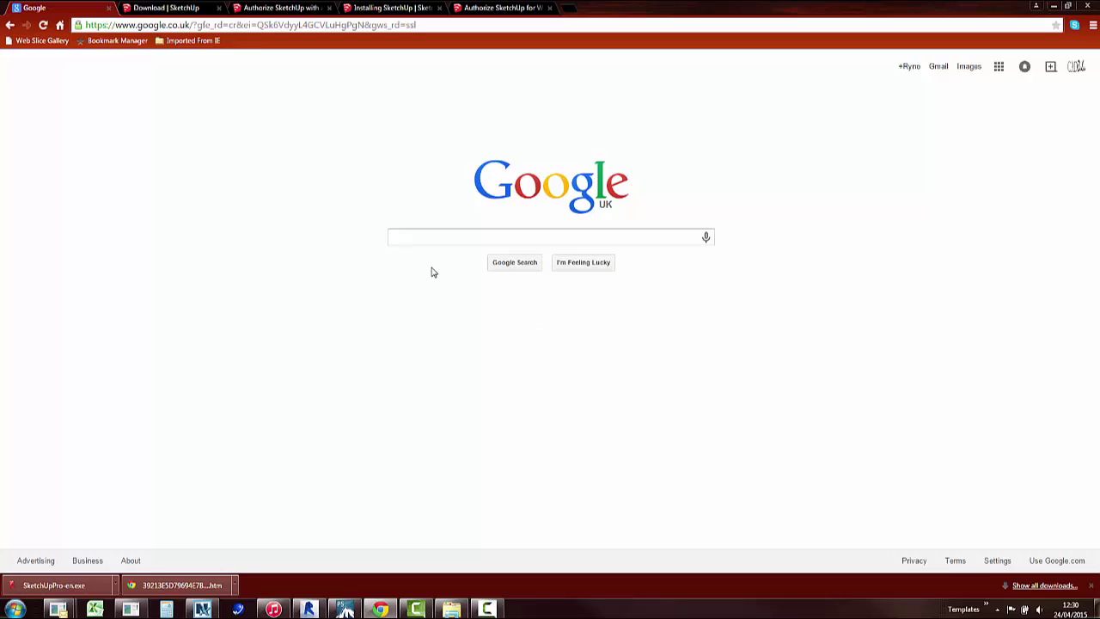
- Search Google for "cadzulu" and open the CADZulu blog
{"action": "left_click", "coordinate": [460, 238]}
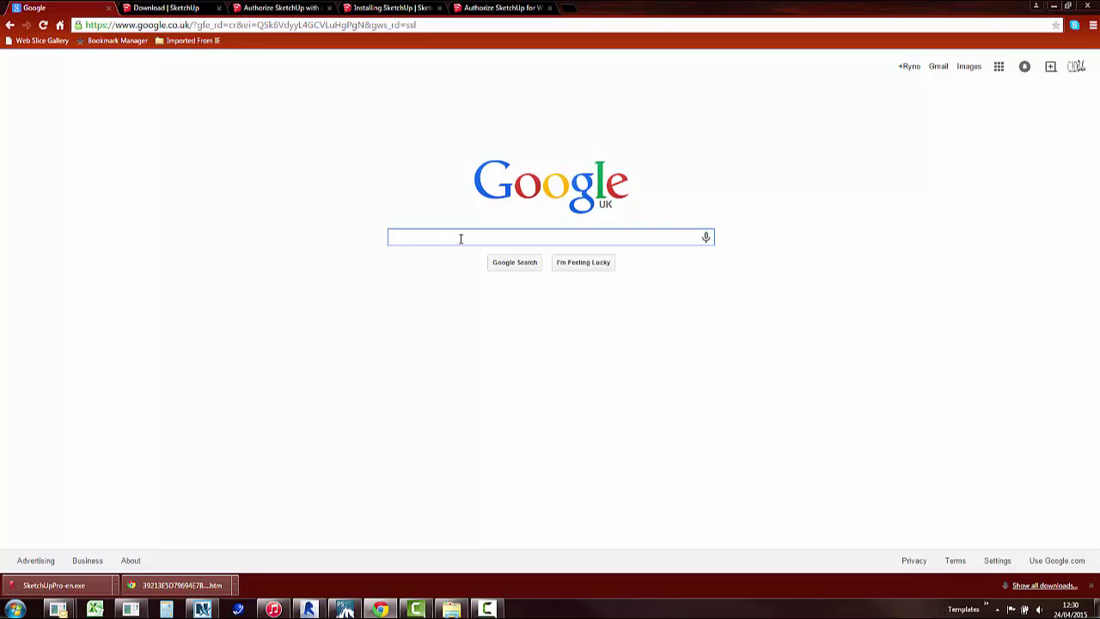
{"action": "type", "text": "cadzulu"}
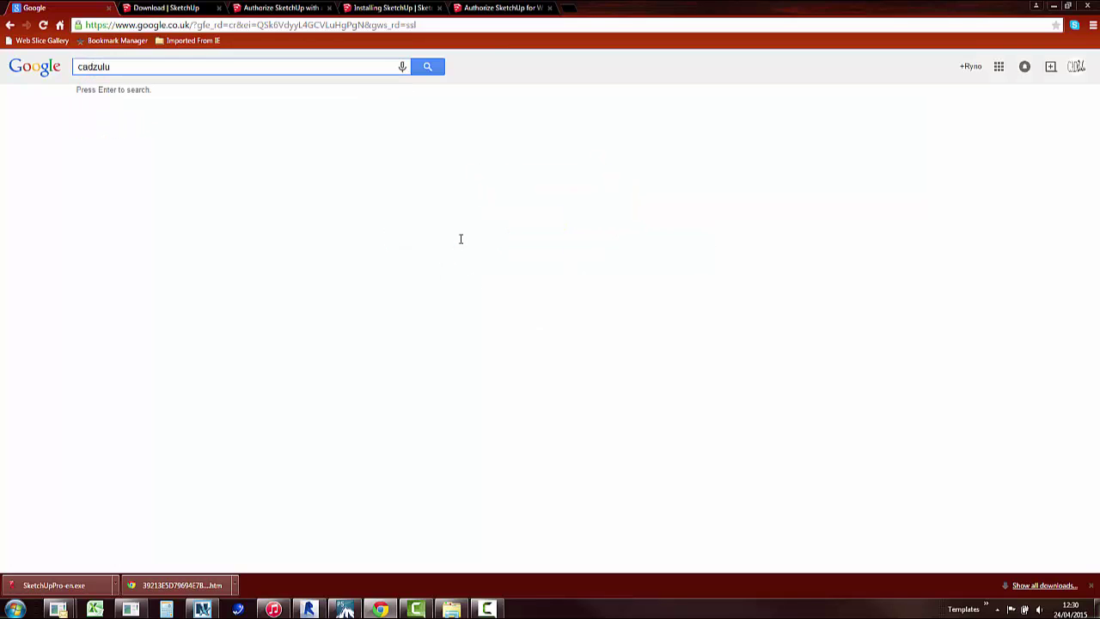
{"action": "key", "text": "Return"}
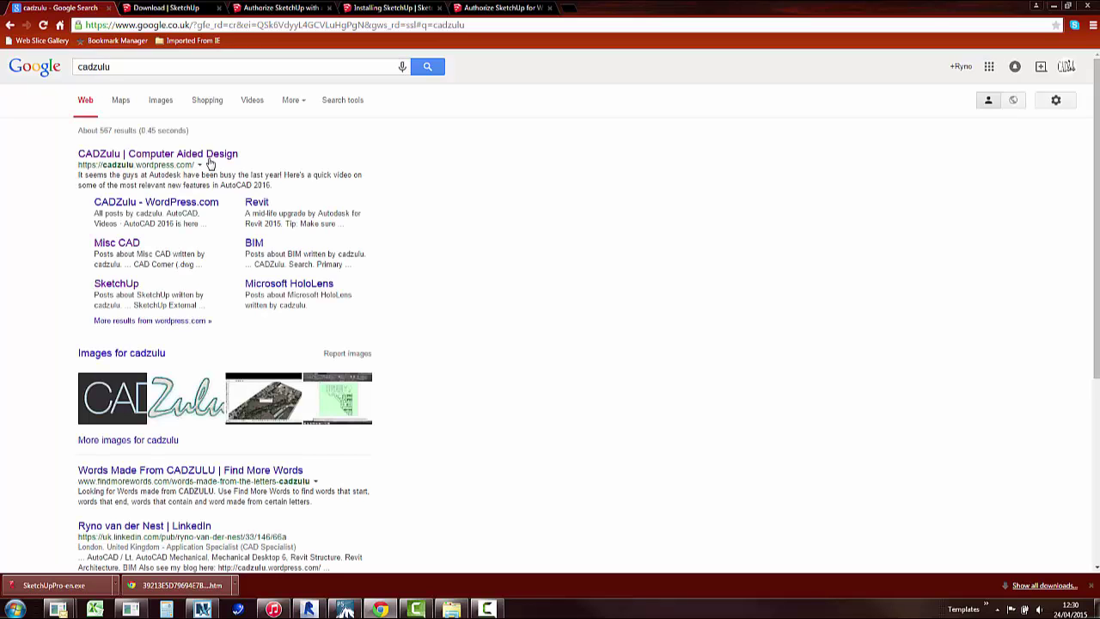
{"action": "left_click", "coordinate": [208, 158]}
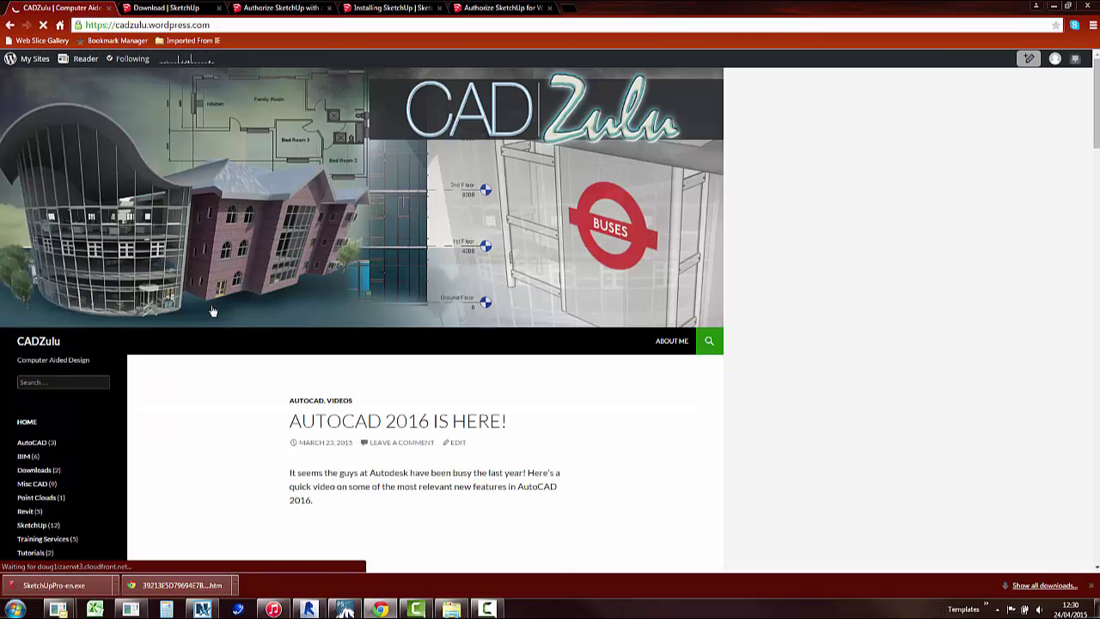
- Find the SketchUp Downloads post in the blog's Downloads category and follow its link to the SketchUp product downloads page
{"action": "left_click", "coordinate": [35, 470]}
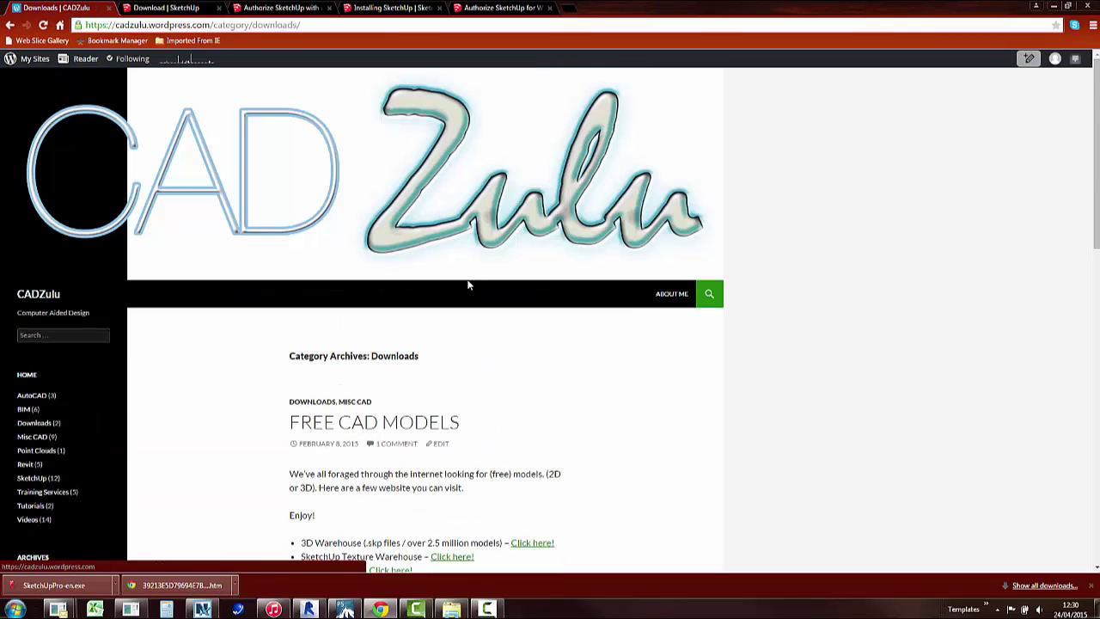
{"action": "scroll", "coordinate": [486, 271], "scroll_direction": "down", "scroll_amount": 8}
{"action": "scroll", "coordinate": [387, 172], "scroll_direction": "up", "scroll_amount": 1}
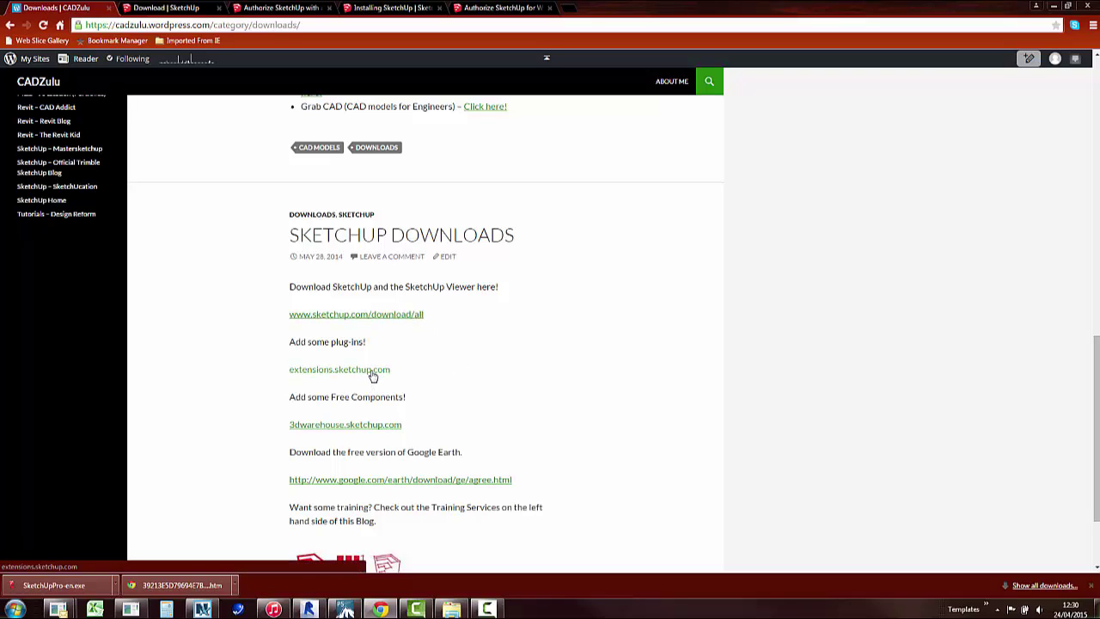
{"action": "key", "text": "ctrl"}
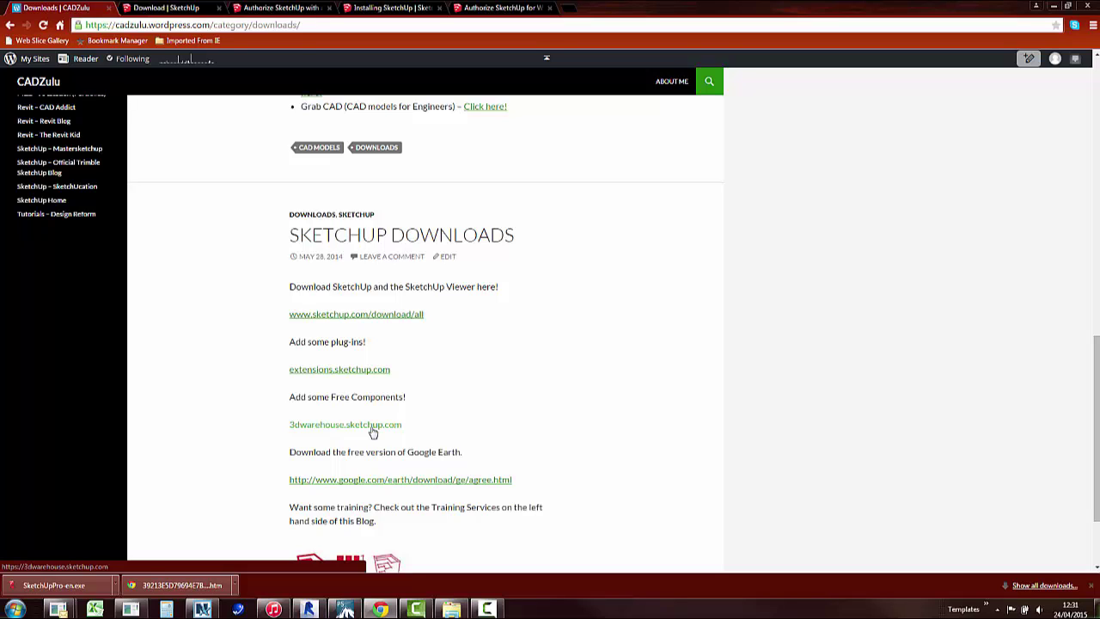
{"action": "left_click", "coordinate": [411, 484]}
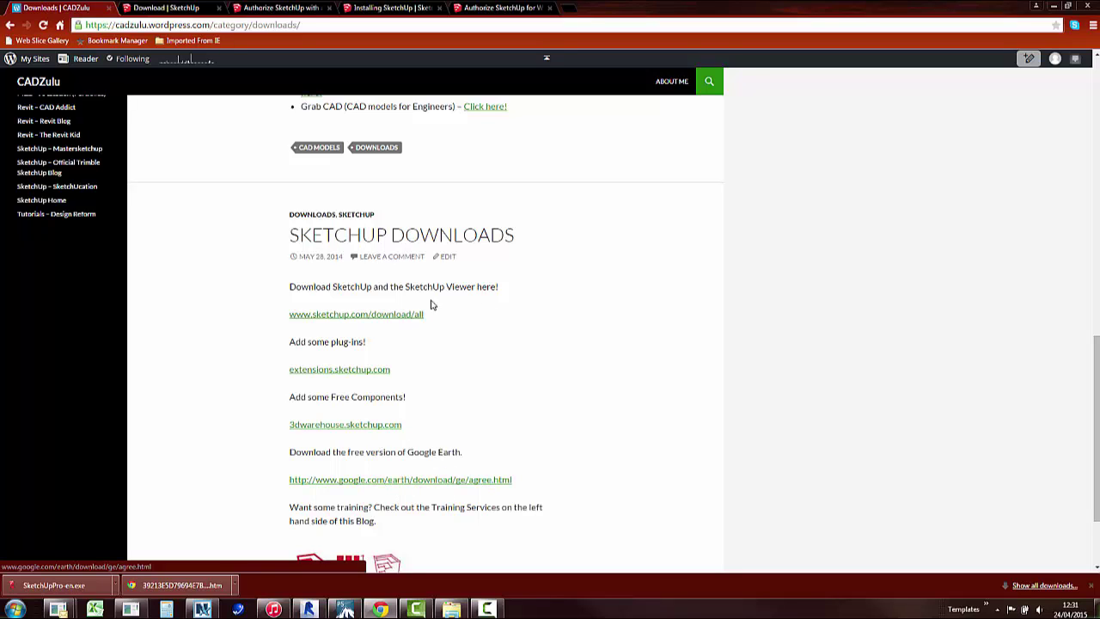
{"action": "left_click", "coordinate": [379, 321]}
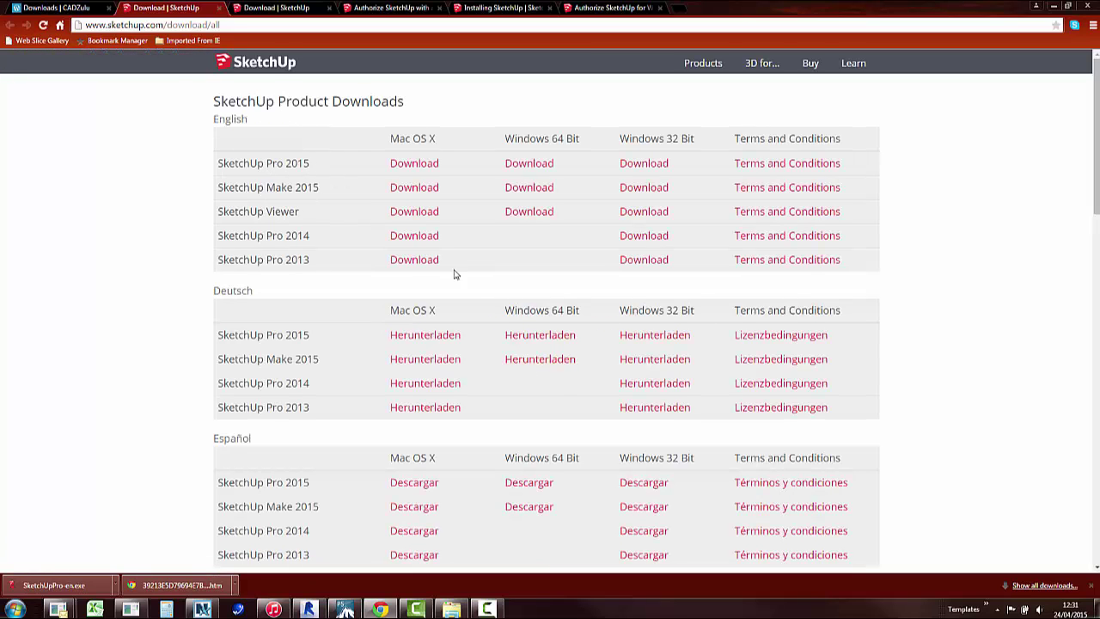
- Download the English SketchUp Pro 2015 installer for Windows 64 Bit and run it
{"action": "left_click", "coordinate": [573, 136]}
{"action": "left_click", "coordinate": [534, 164]}
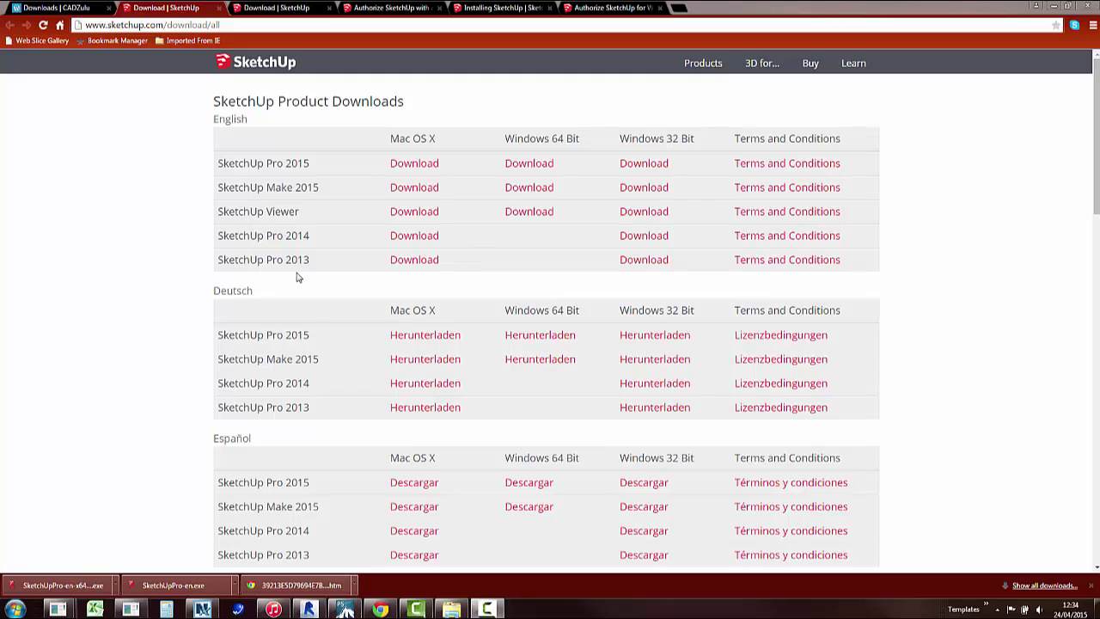
{"action": "left_click", "coordinate": [80, 585]}
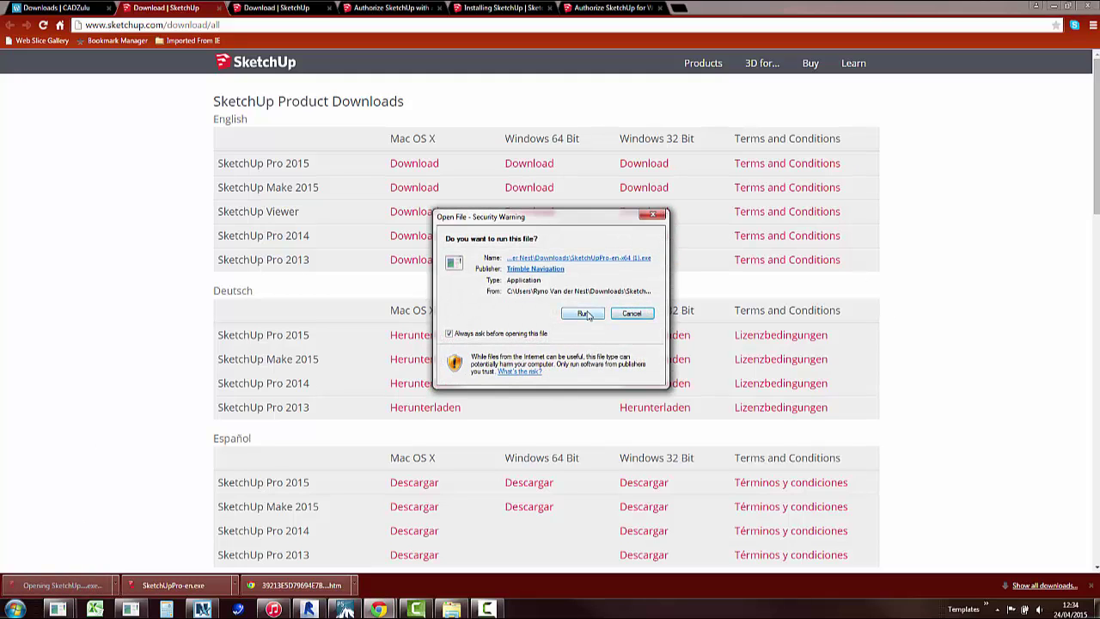
{"action": "left_click", "coordinate": [583, 314]}
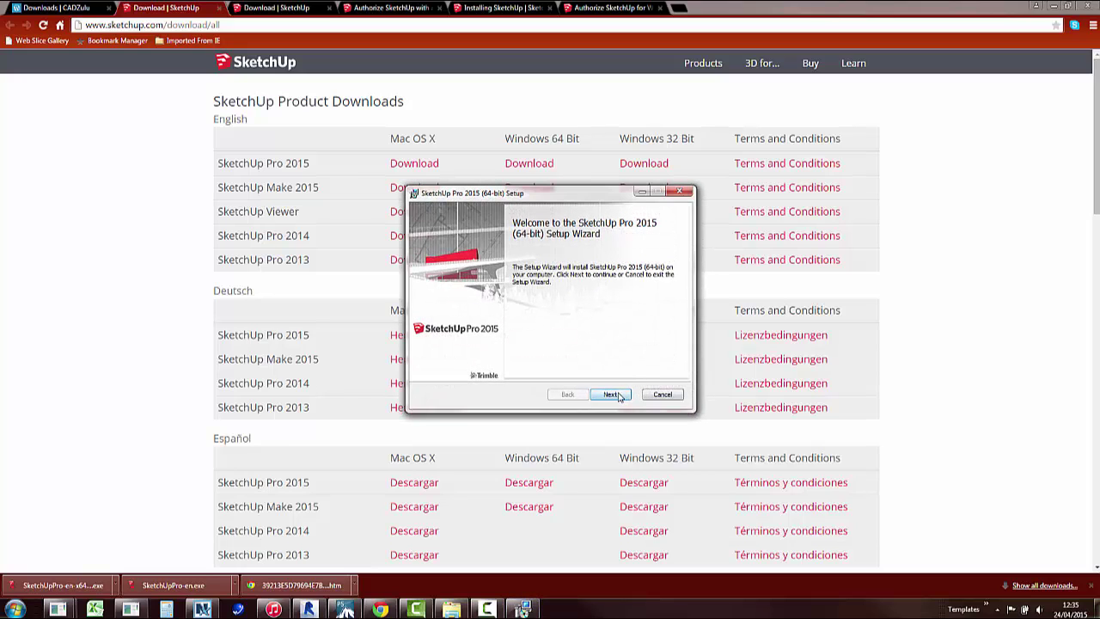
- Accept the license agreement and install SketchUp Pro 2015 (64-bit) in the default destination folder
{"action": "left_click", "coordinate": [610, 394]}
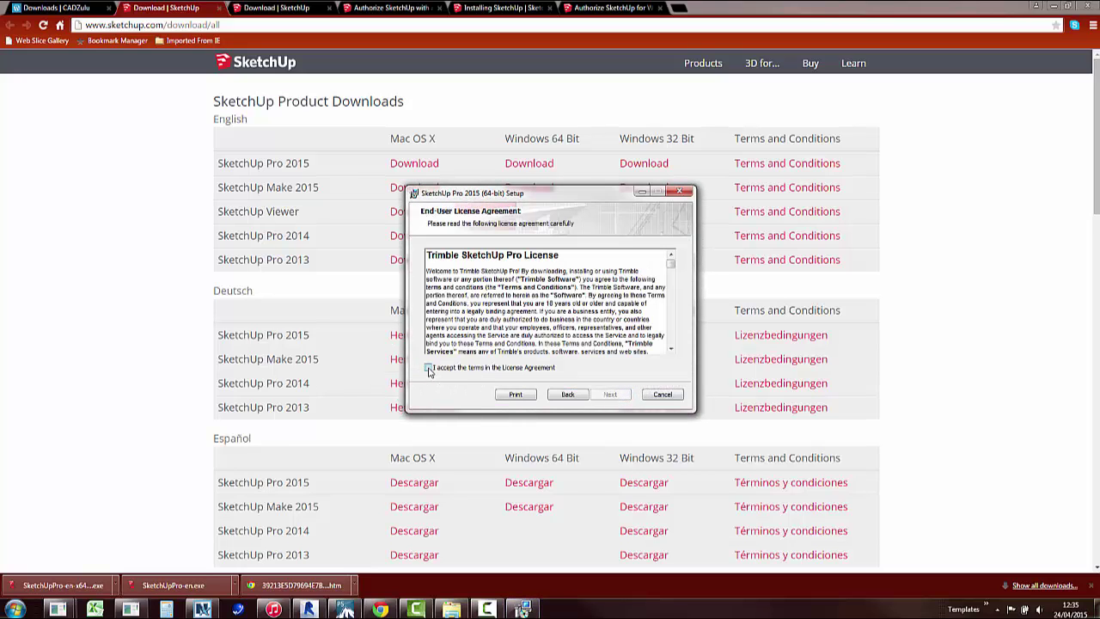
{"action": "left_click", "coordinate": [428, 368]}
{"action": "left_click", "coordinate": [611, 396]}
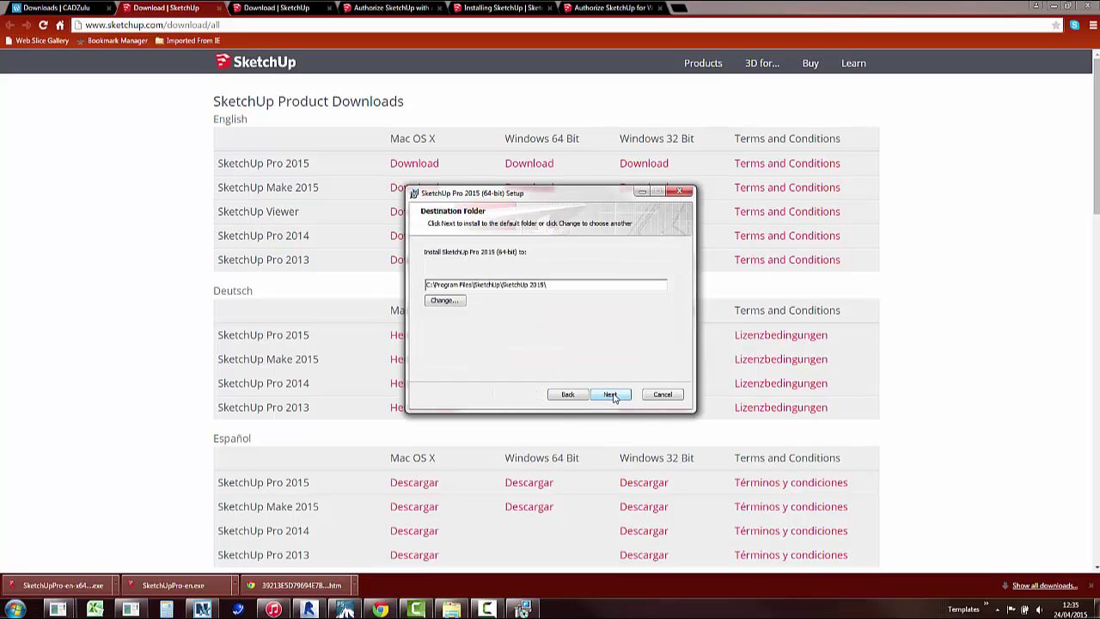
{"action": "left_click", "coordinate": [611, 394]}
{"action": "left_click", "coordinate": [611, 395]}
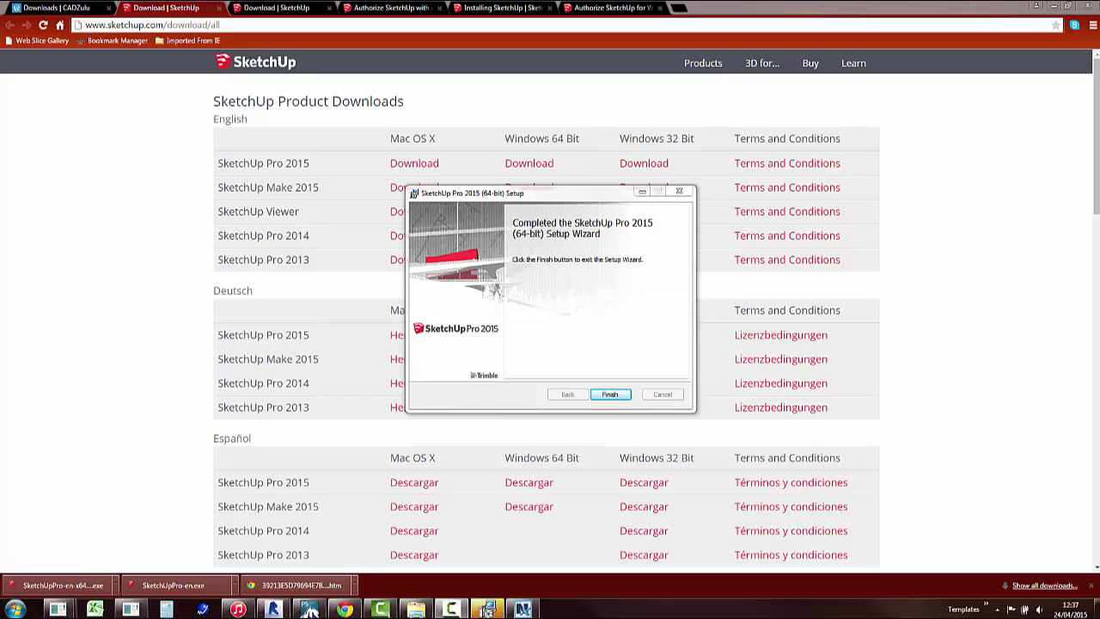
{"action": "left_click", "coordinate": [620, 395]}
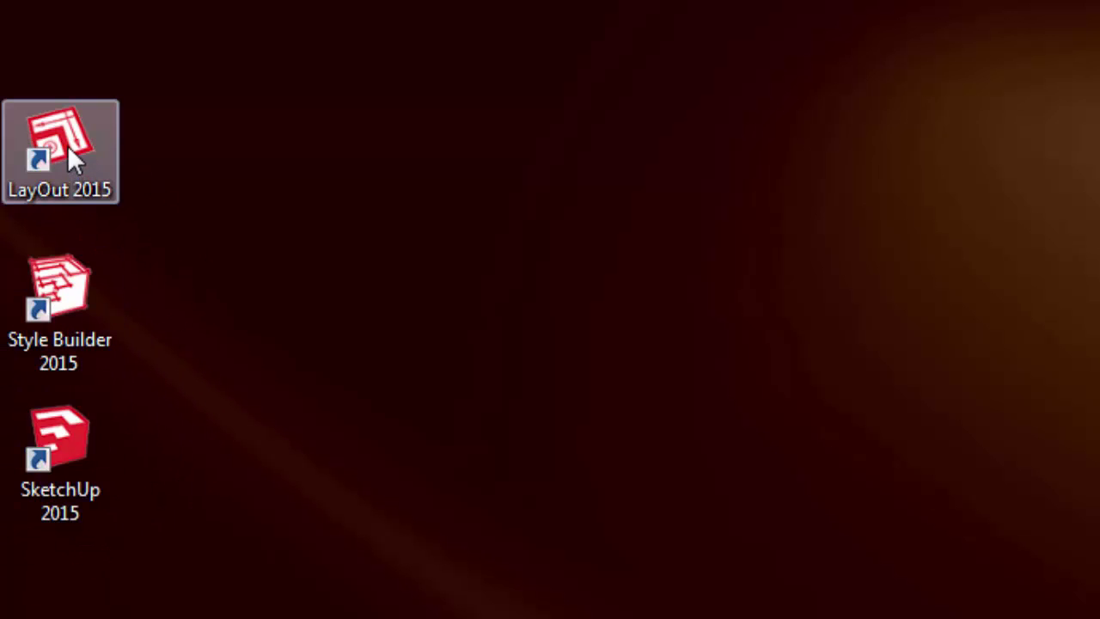
- Launch SketchUp 2015 from the desktop and start adding a license
{"action": "double_click", "coordinate": [67, 488]}
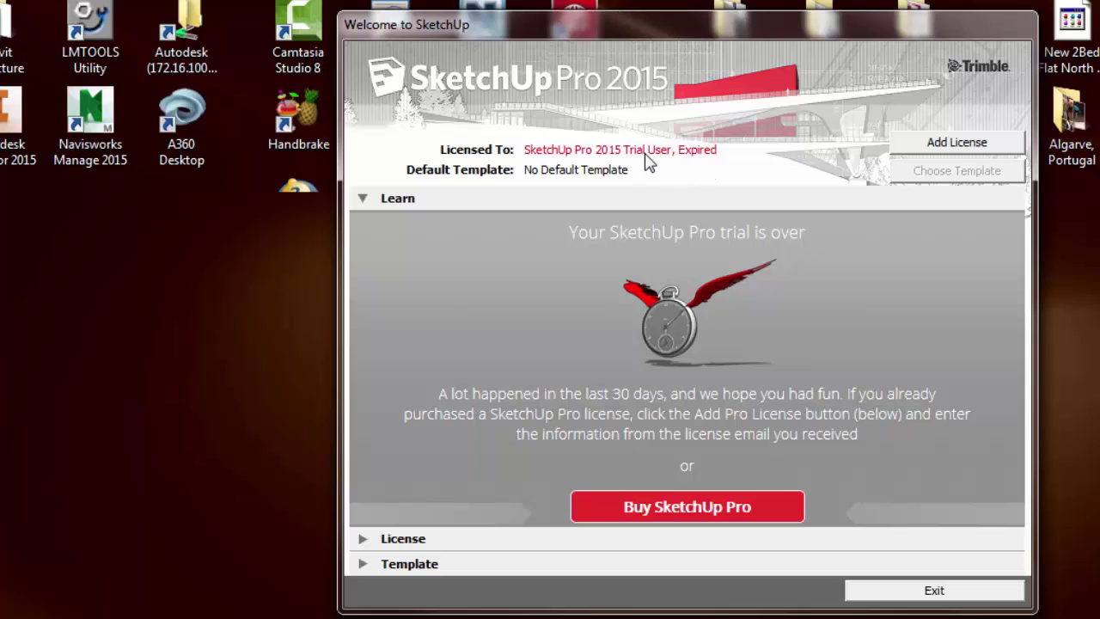
{"action": "key", "text": "ctrl"}
{"action": "left_click", "coordinate": [957, 144]}
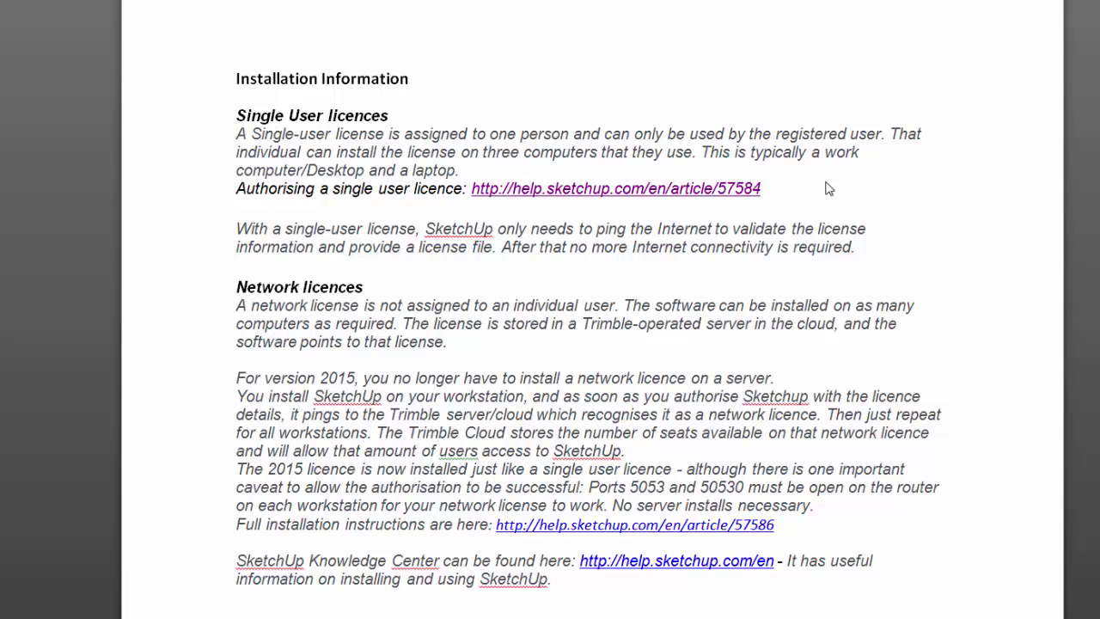
{"action": "left_click", "coordinate": [519, 428]}
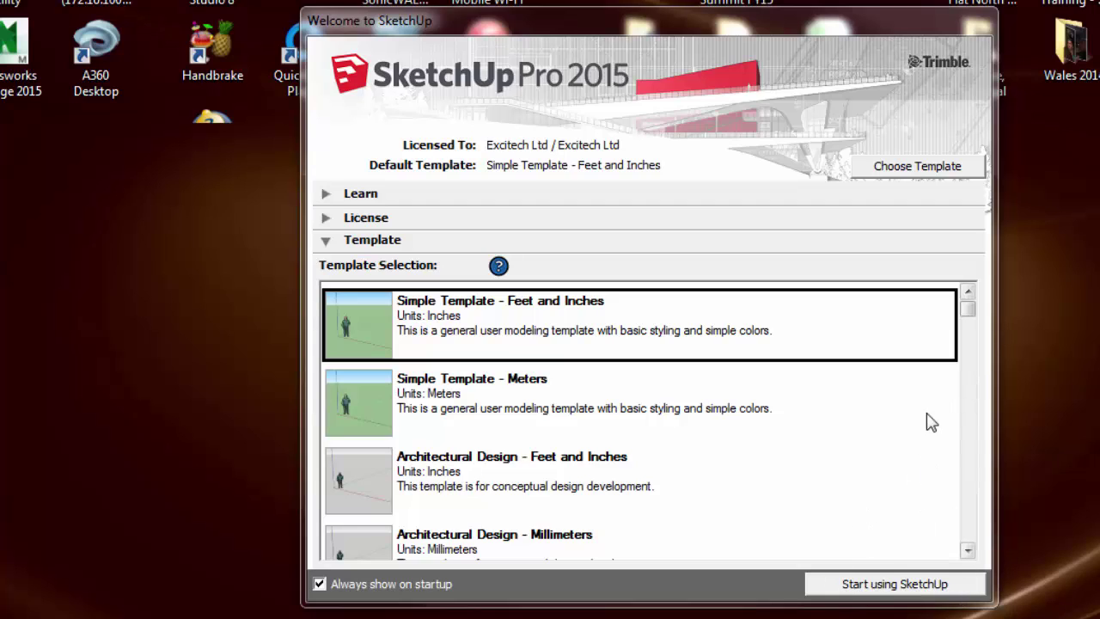
- Choose the Simple Template - Meters as the default template and start using SketchUp
{"action": "left_click", "coordinate": [915, 171]}
{"action": "left_click", "coordinate": [364, 383]}
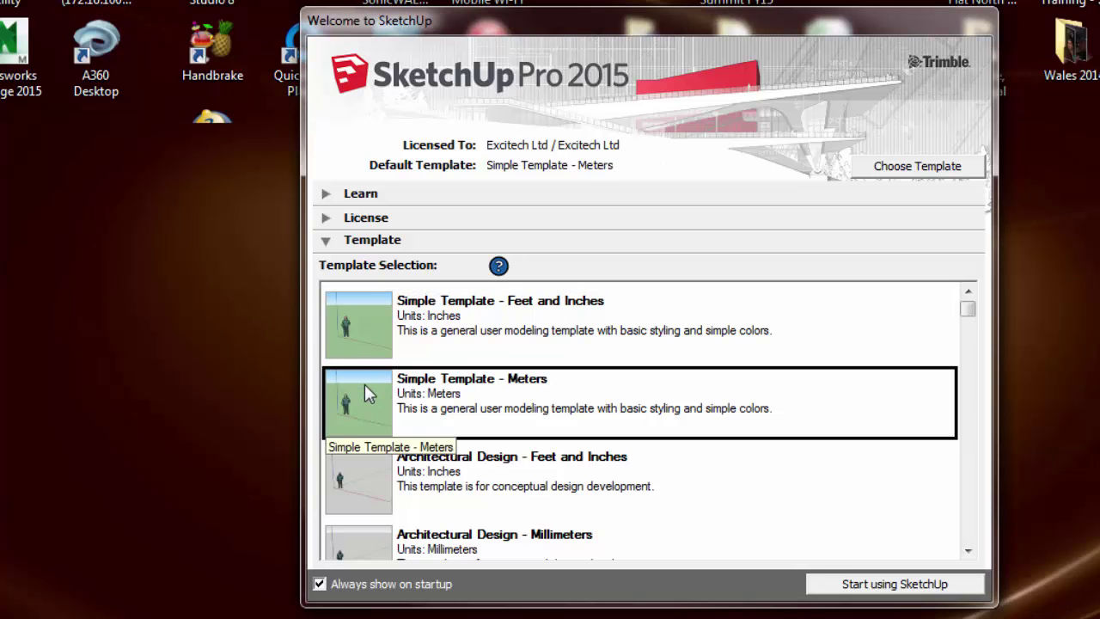
{"action": "left_click", "coordinate": [945, 587]}
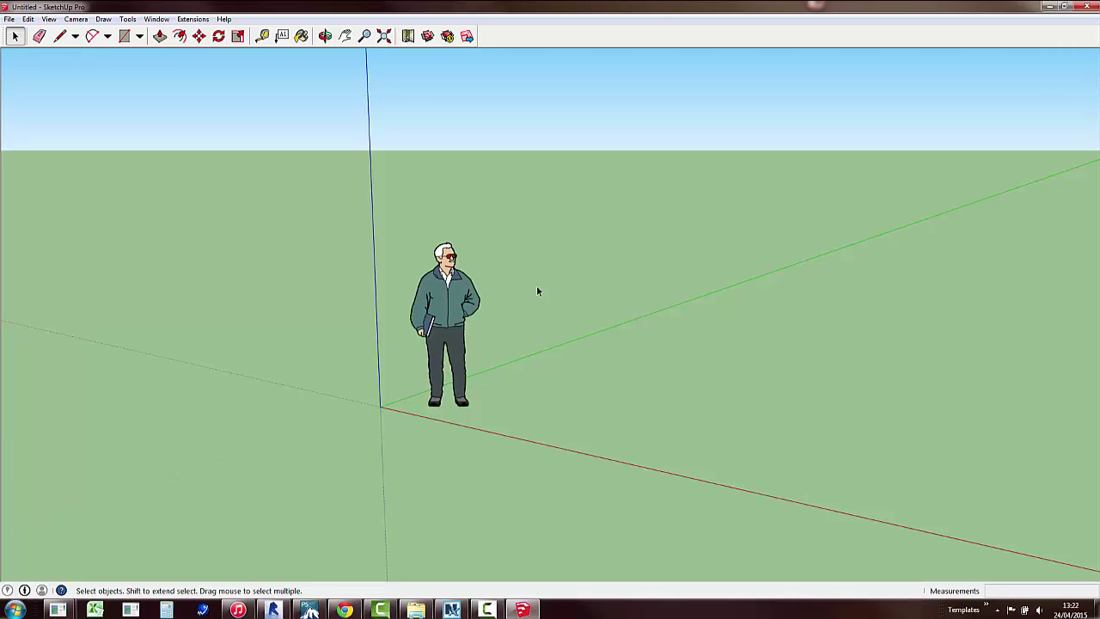
{"action": "left_click", "coordinate": [448, 276]}
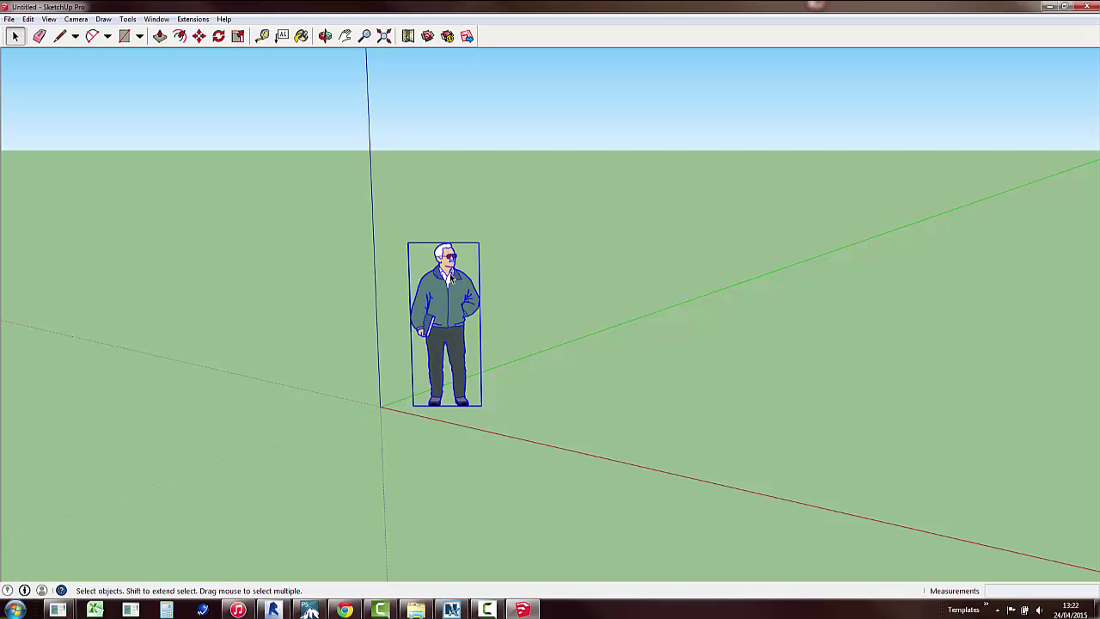
{"action": "left_click", "coordinate": [878, 295]}
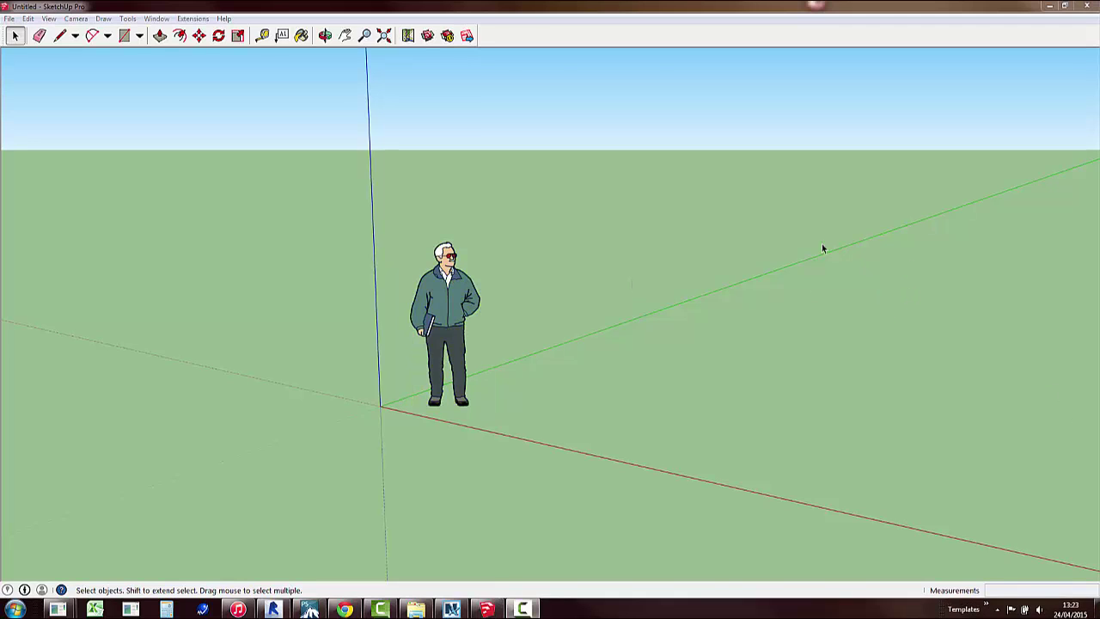
- Set the default drawing template to Construction Documentation - Millimeters in the preferences and start a new file
{"action": "left_click", "coordinate": [156, 18]}
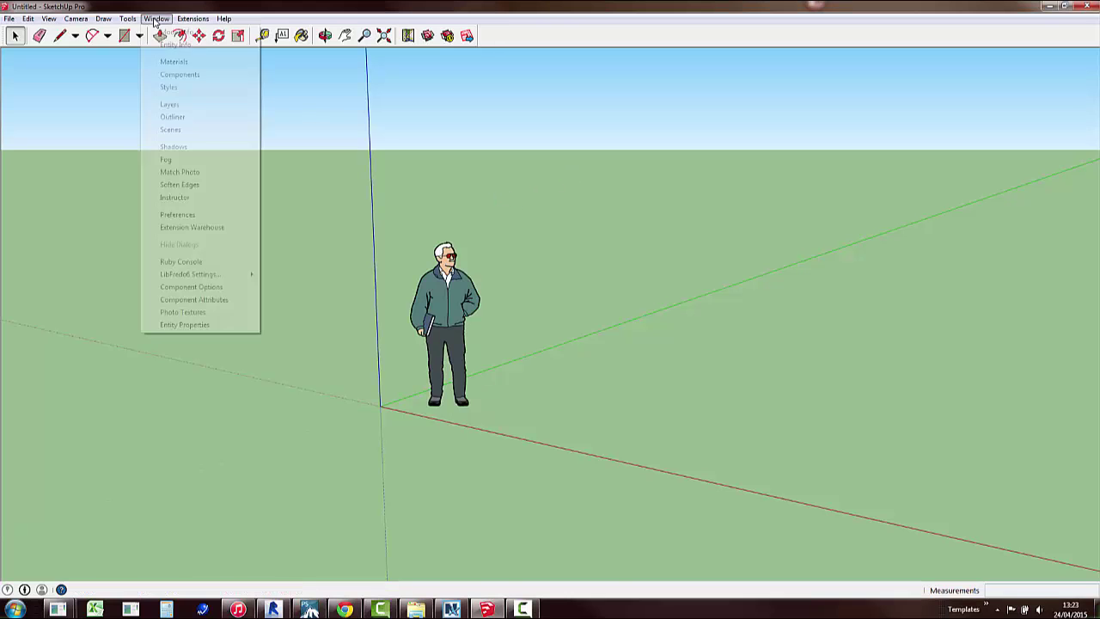
{"action": "left_click", "coordinate": [183, 213]}
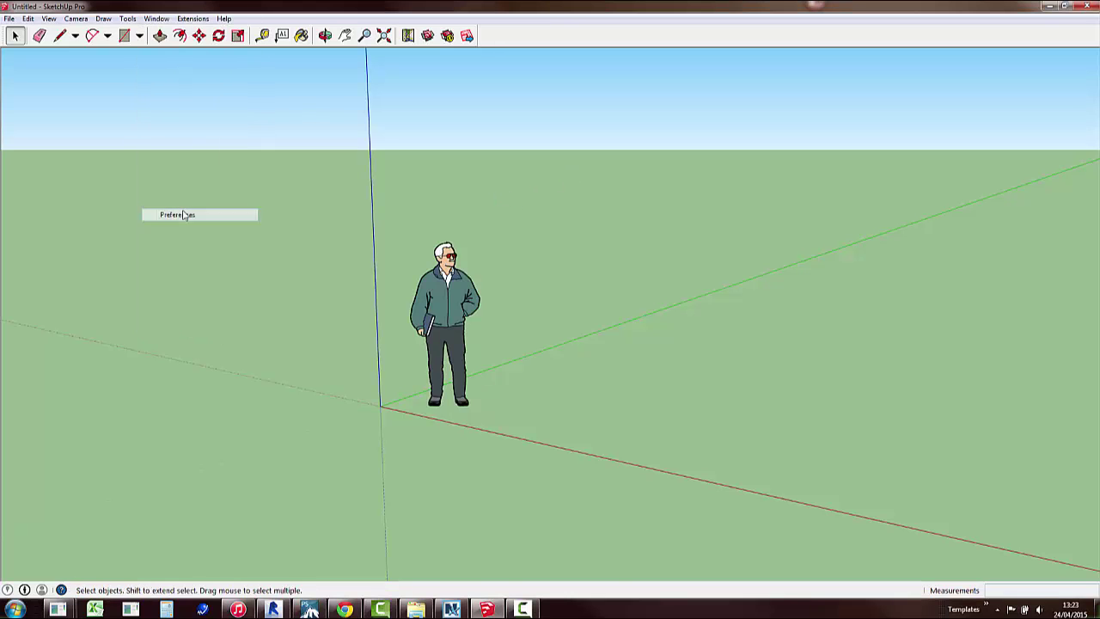
{"action": "left_click", "coordinate": [429, 292]}
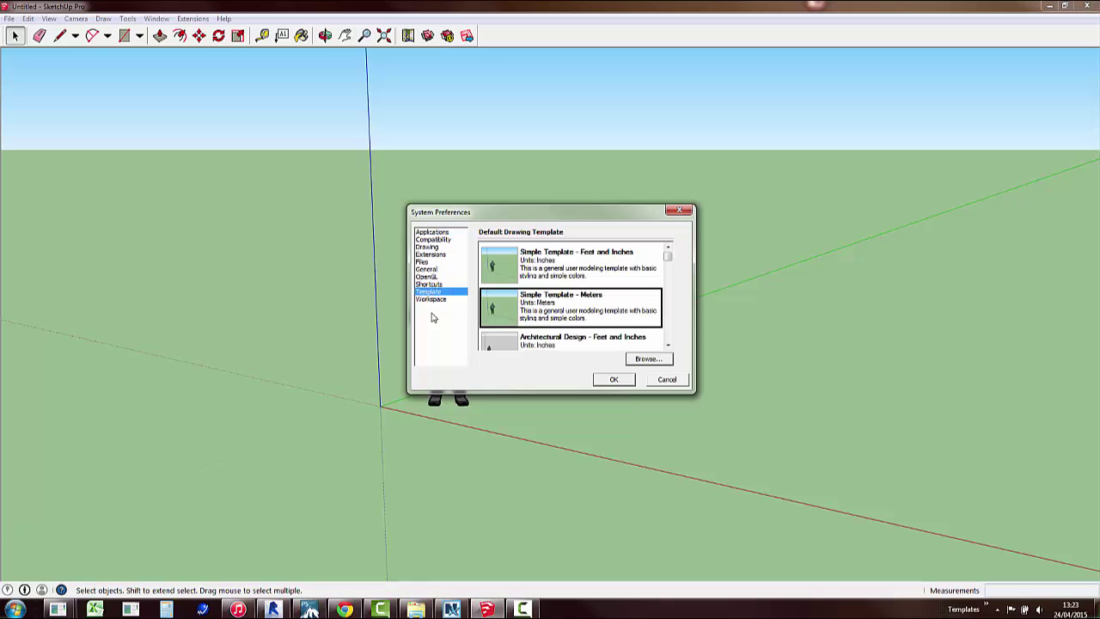
{"action": "mouse_move", "coordinate": [668, 259]}
{"action": "left_mouse_down"}
{"action": "mouse_move", "coordinate": [665, 339]}
{"action": "mouse_move", "coordinate": [659, 288]}
{"action": "left_mouse_up"}
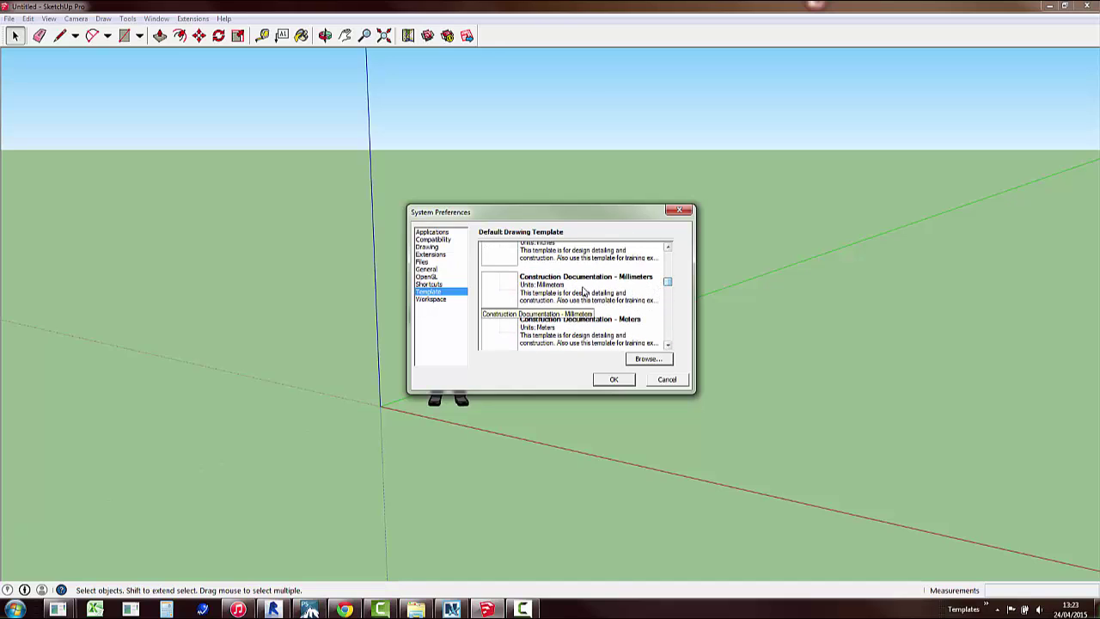
{"action": "left_click", "coordinate": [503, 297]}
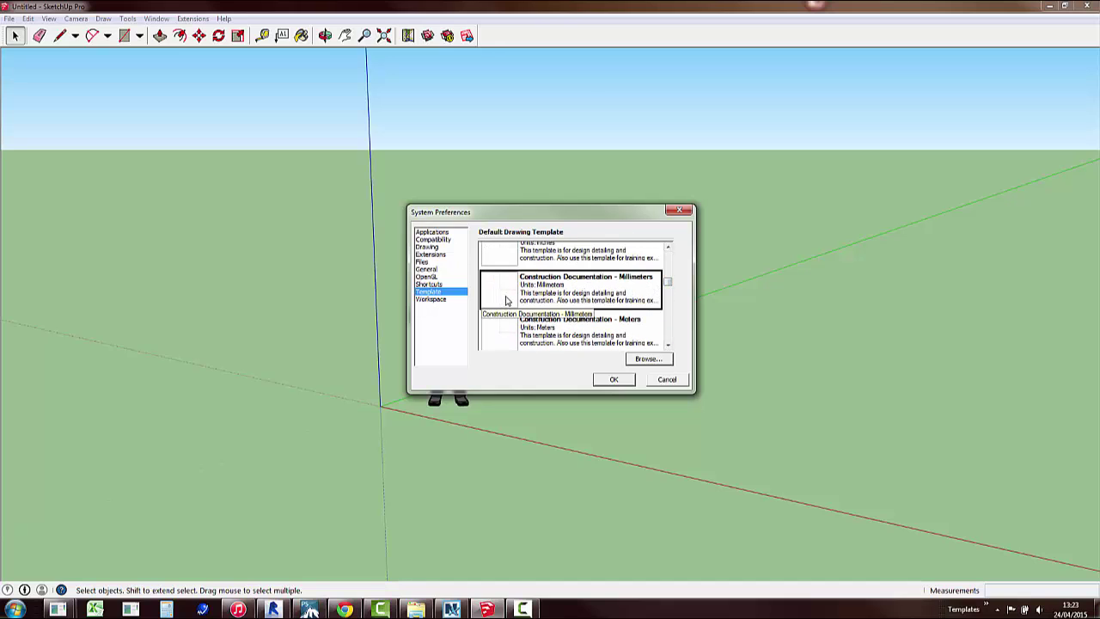
{"action": "left_click", "coordinate": [613, 379]}
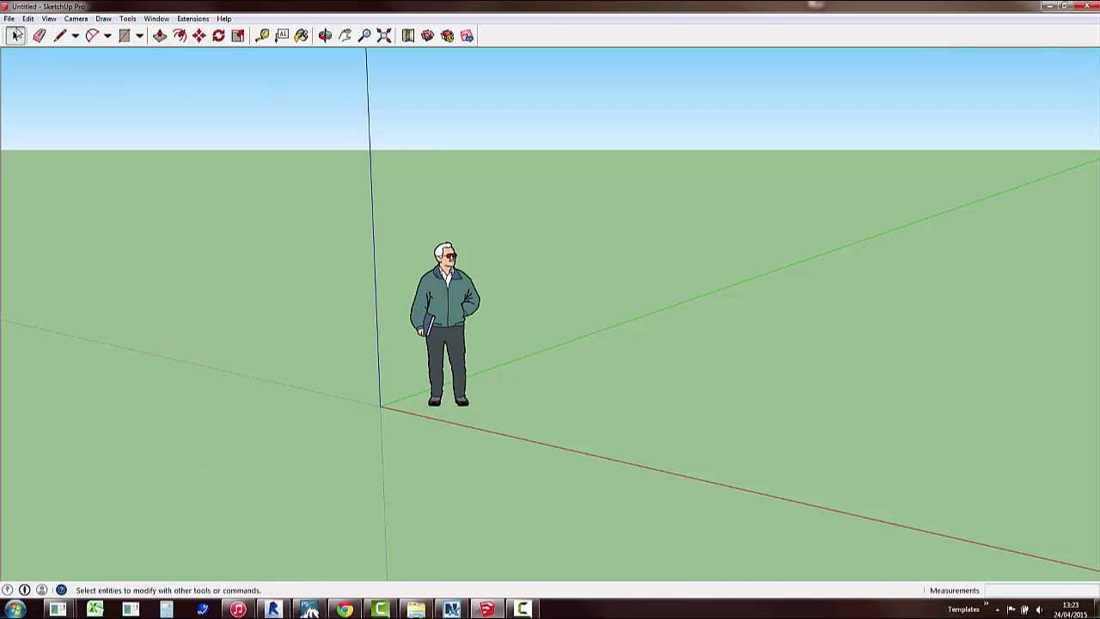
{"action": "left_click", "coordinate": [8, 18]}
{"action": "left_click", "coordinate": [34, 32]}
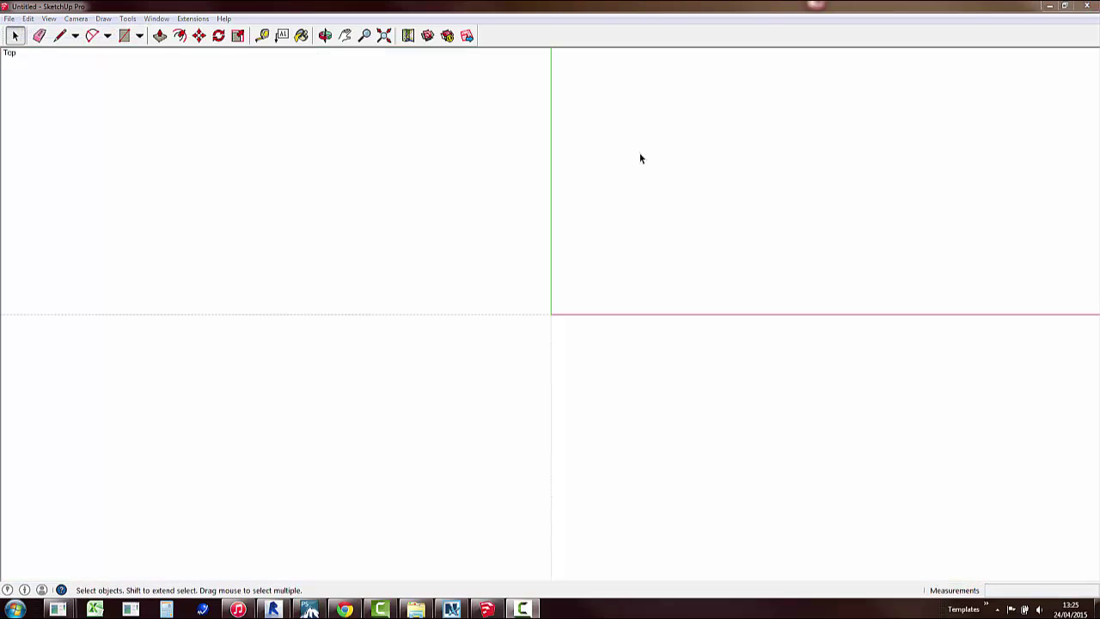
- Turn on the Dibac, Dynamic Components, Google and Large Tool Set toolbars
{"action": "left_click", "coordinate": [49, 18]}
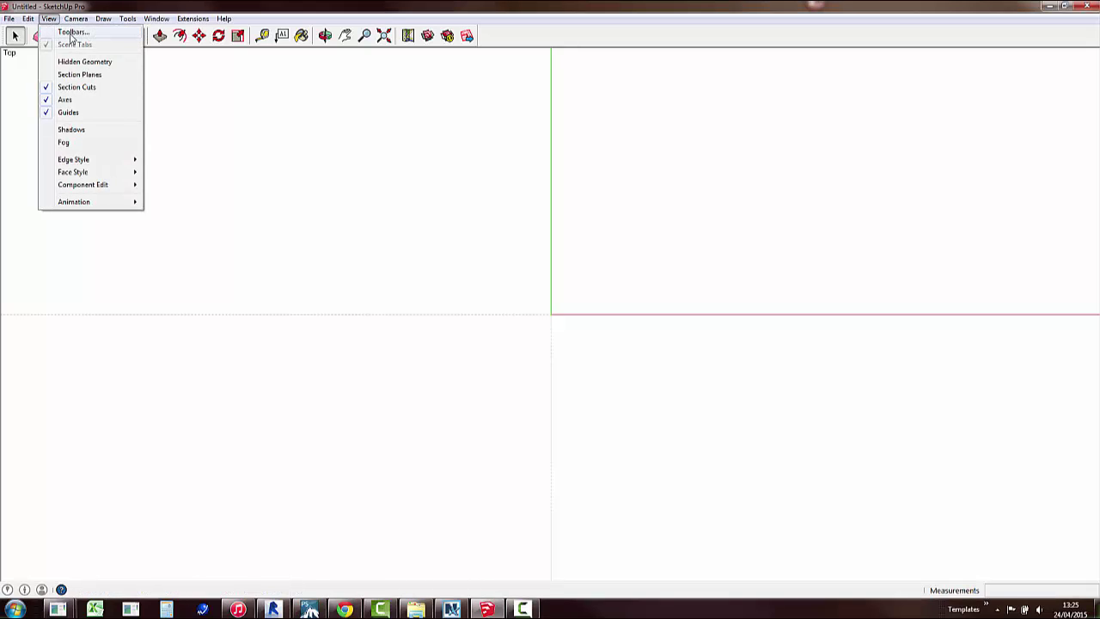
{"action": "left_click", "coordinate": [68, 32]}
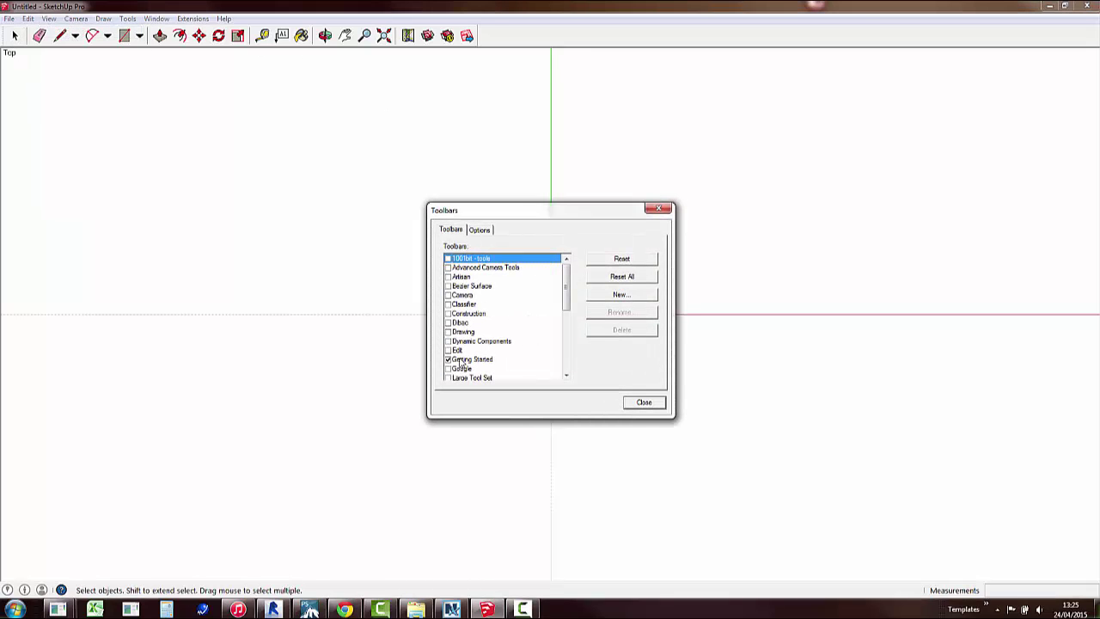
{"action": "left_click", "coordinate": [447, 322]}
{"action": "left_click", "coordinate": [447, 341]}
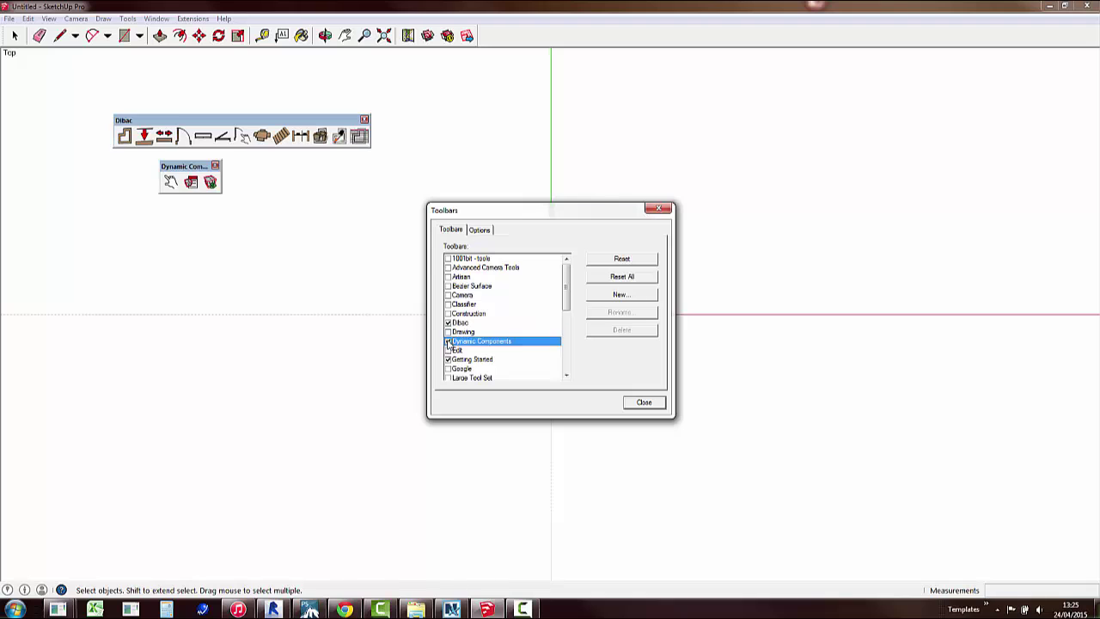
{"action": "left_click", "coordinate": [448, 368]}
{"action": "left_click", "coordinate": [447, 378]}
- Enable the Solid Tools, Standard, Styles, Tools on Surface and Views toolbars and close the toolbar settings
{"action": "scroll", "coordinate": [520, 340], "scroll_direction": "down", "scroll_amount": 5}
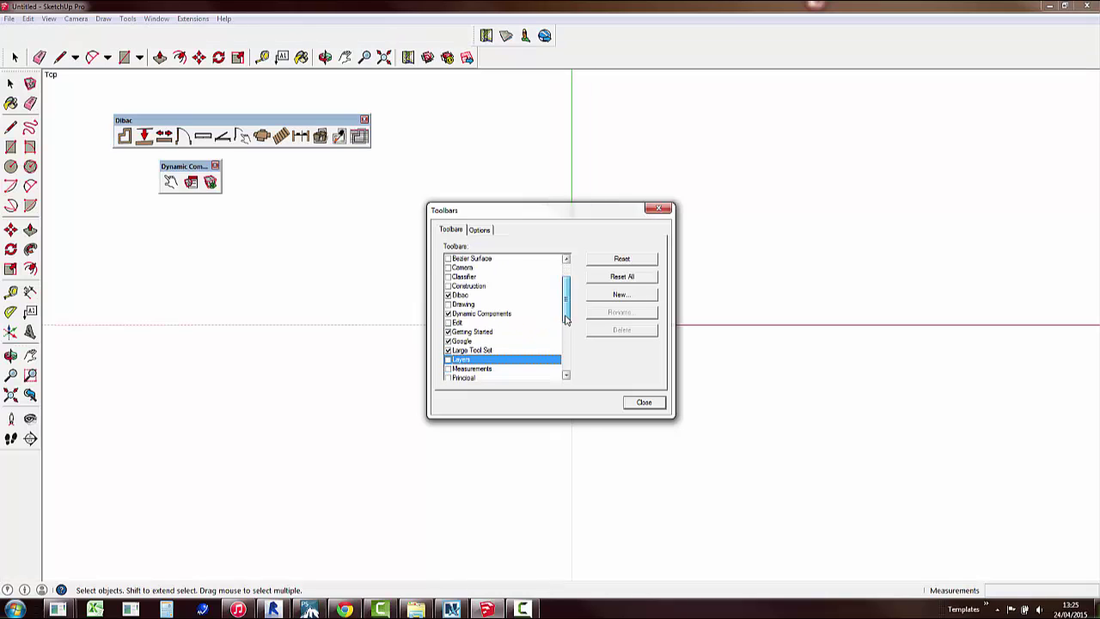
{"action": "left_click", "coordinate": [448, 341]}
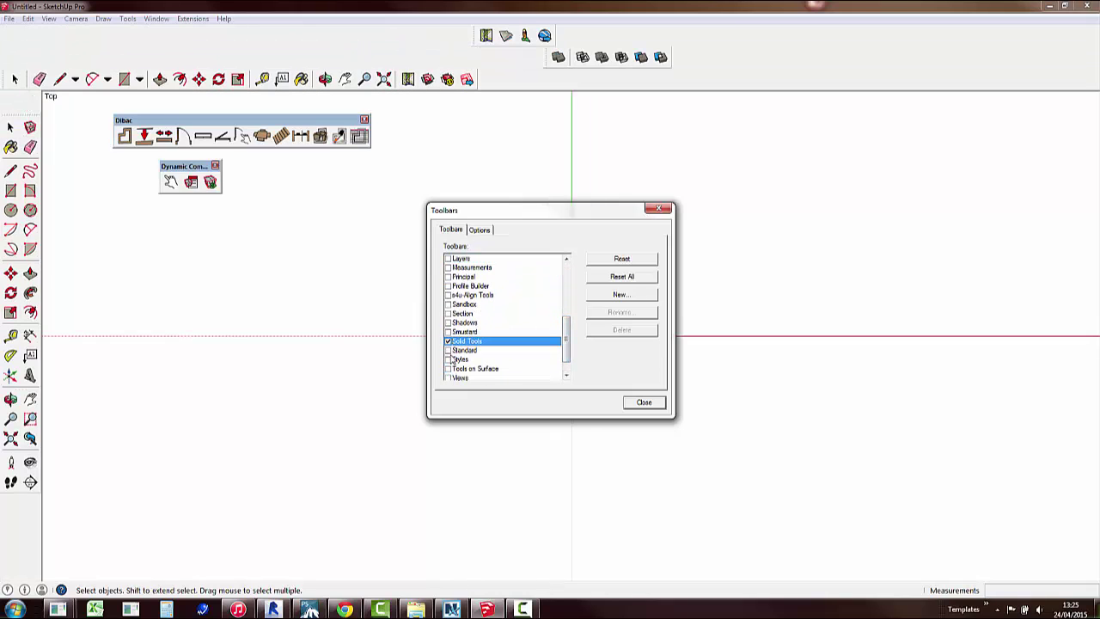
{"action": "left_click", "coordinate": [448, 350]}
{"action": "left_click", "coordinate": [447, 369]}
{"action": "left_click", "coordinate": [447, 360]}
{"action": "left_click", "coordinate": [447, 376]}
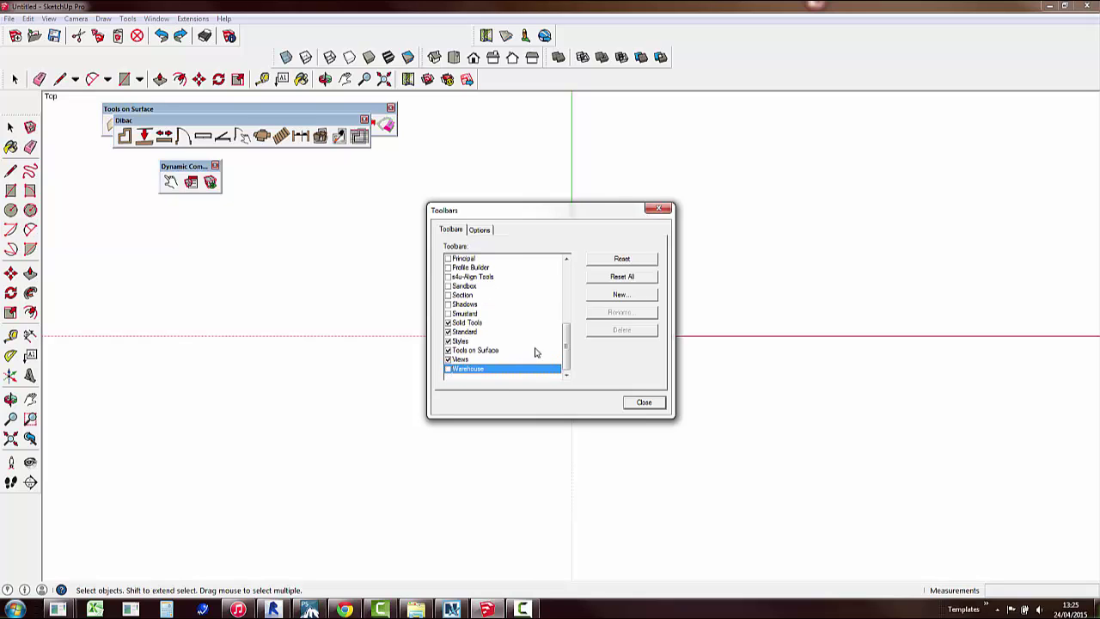
{"action": "left_click", "coordinate": [642, 402]}
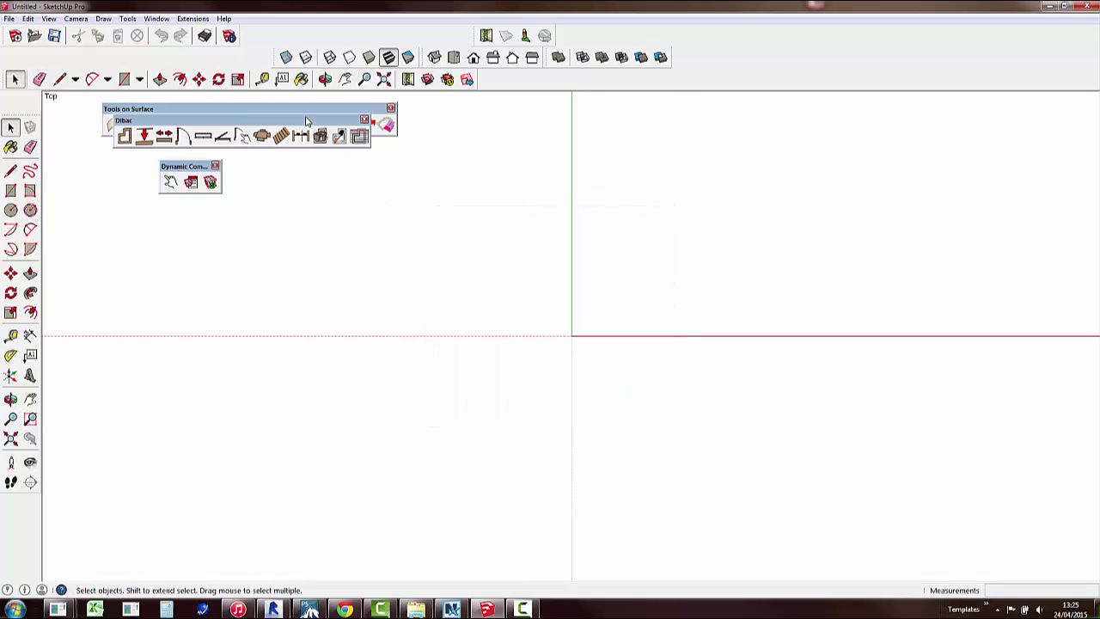
- Dock the Dibac toolbar among those above the drawing area and move the Tools on Surface and Dynamic Components toolbars toward its lower edge
{"action": "left_click_drag", "start_coordinate": [309, 120], "coordinate": [693, 76]}
{"action": "left_click_drag", "start_coordinate": [301, 112], "coordinate": [163, 574]}
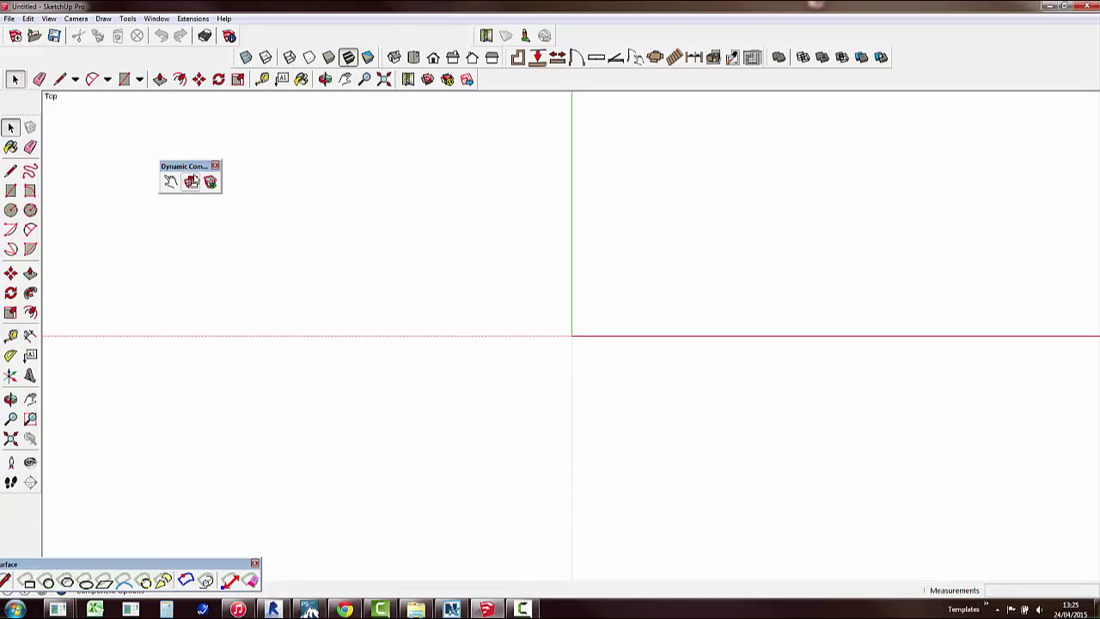
{"action": "left_click_drag", "start_coordinate": [196, 168], "coordinate": [349, 543]}
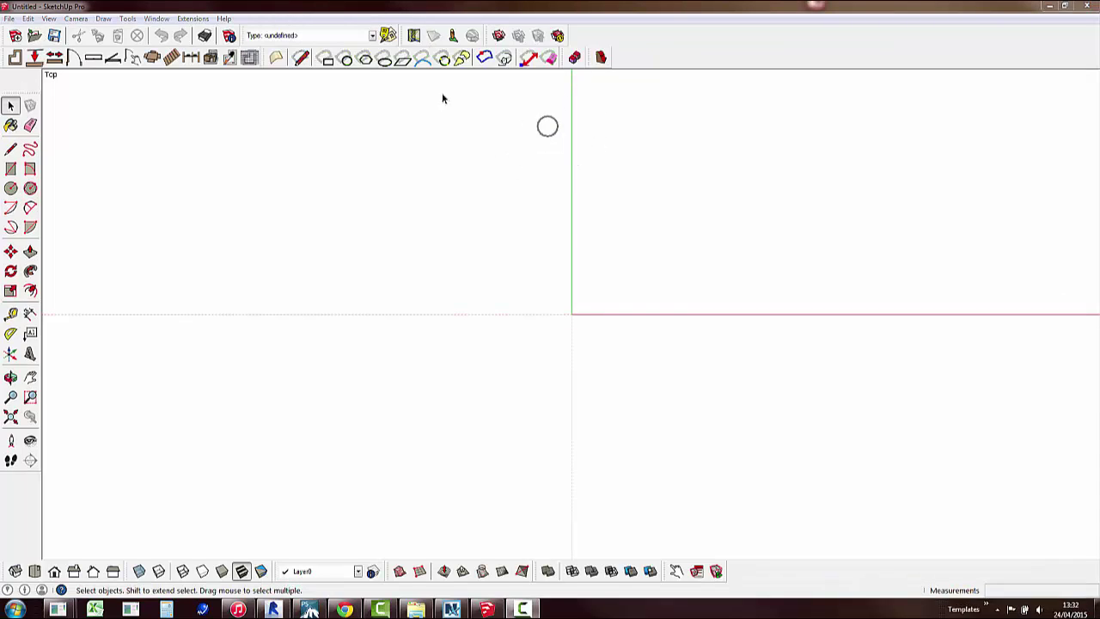
- Open SketchUp's license information
{"action": "left_click", "coordinate": [224, 18]}
{"action": "left_click", "coordinate": [259, 79]}
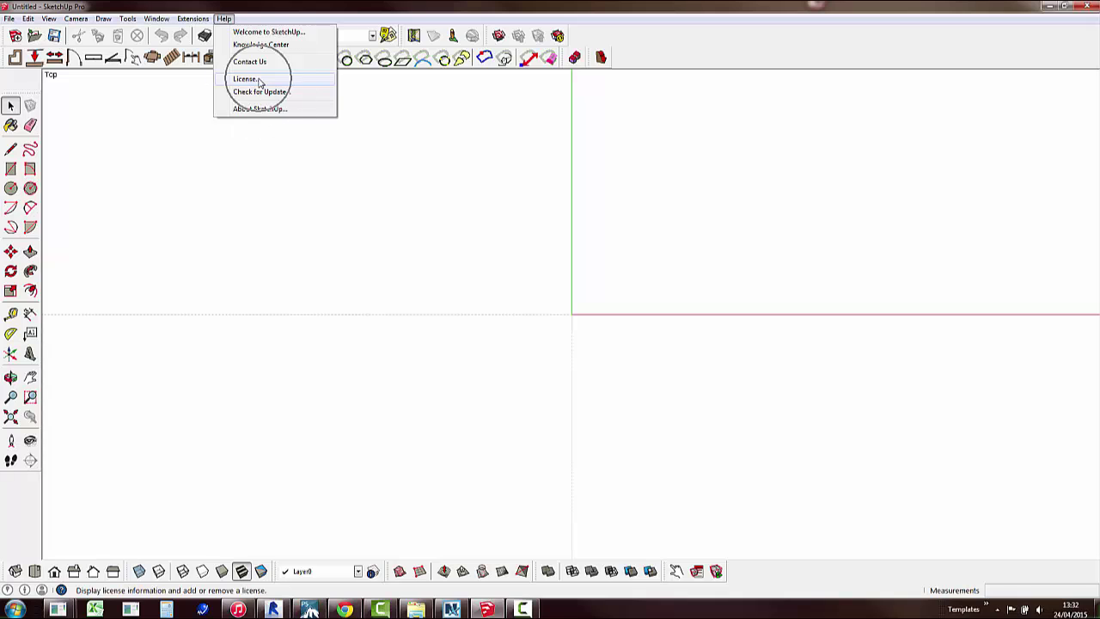